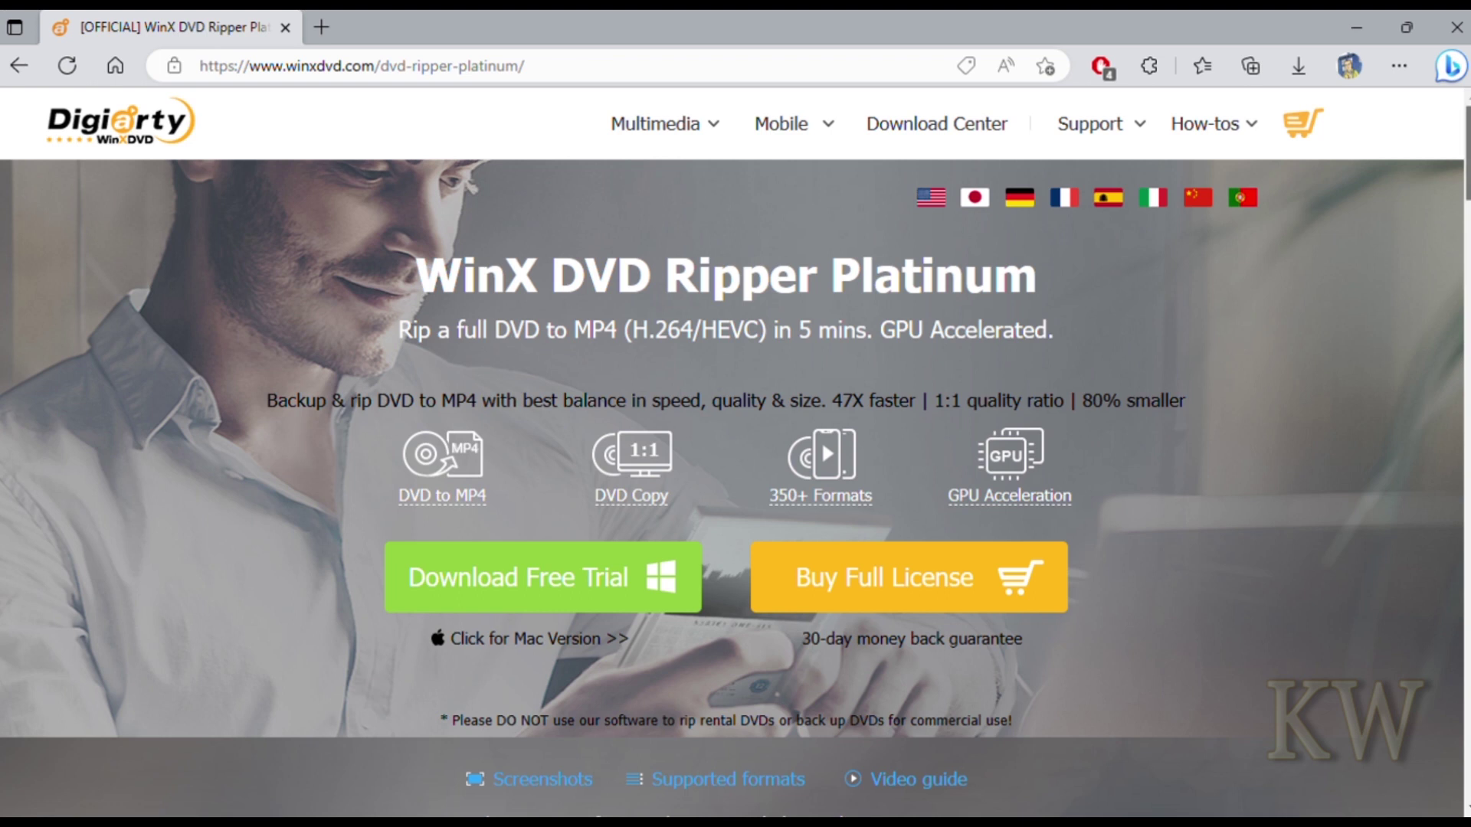
Step: Scroll down the product page and highlight the 'Backup DVD without any Quality Loss' and 'Hardware Acceleration' headings
scroll(736, 452, down, 1)
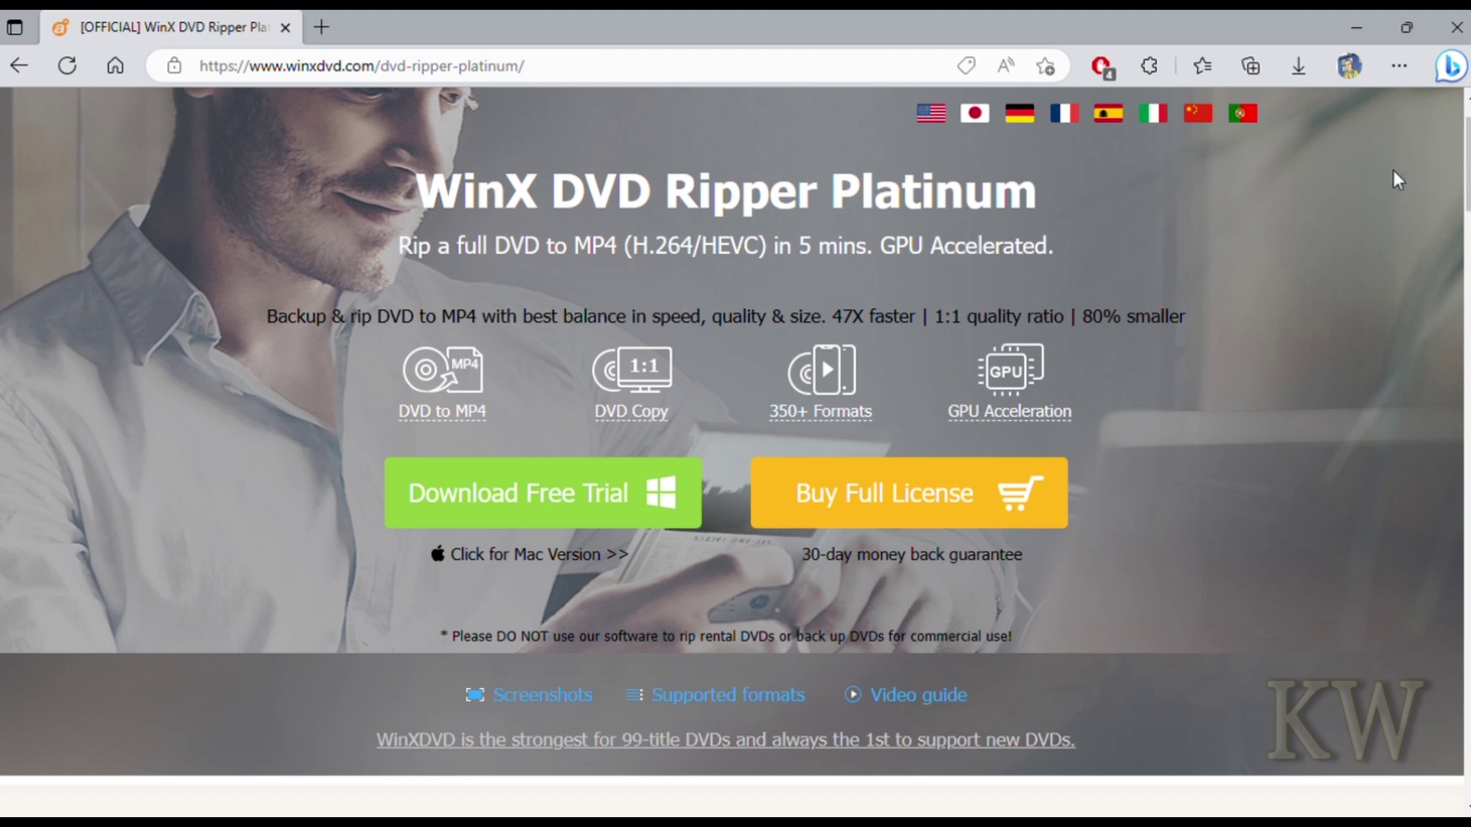
scroll(1055, 397, down, 2)
scroll(1172, 763, down, 3)
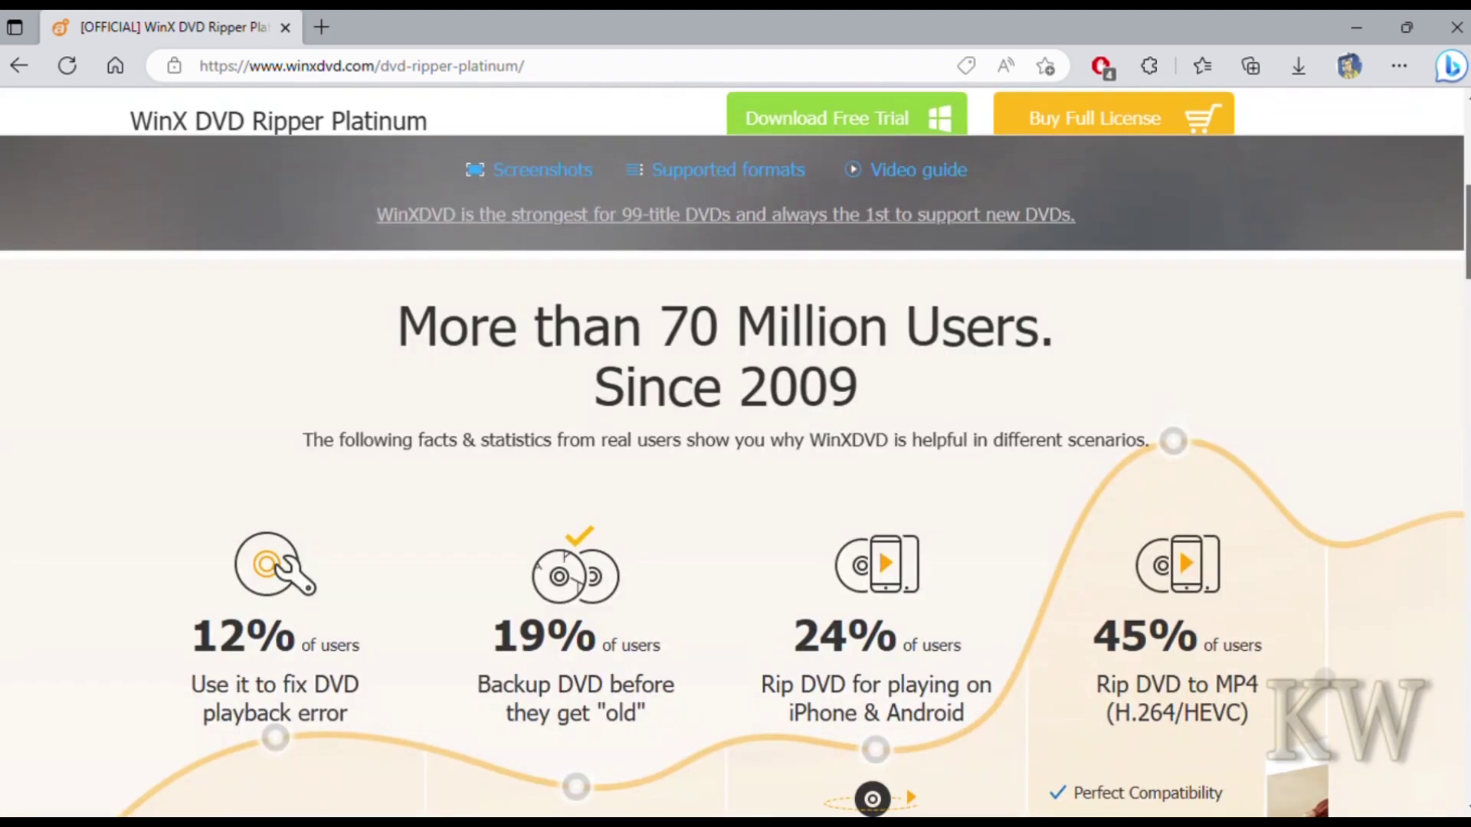
scroll(1173, 762, down, 5)
scroll(577, 325, down, 3)
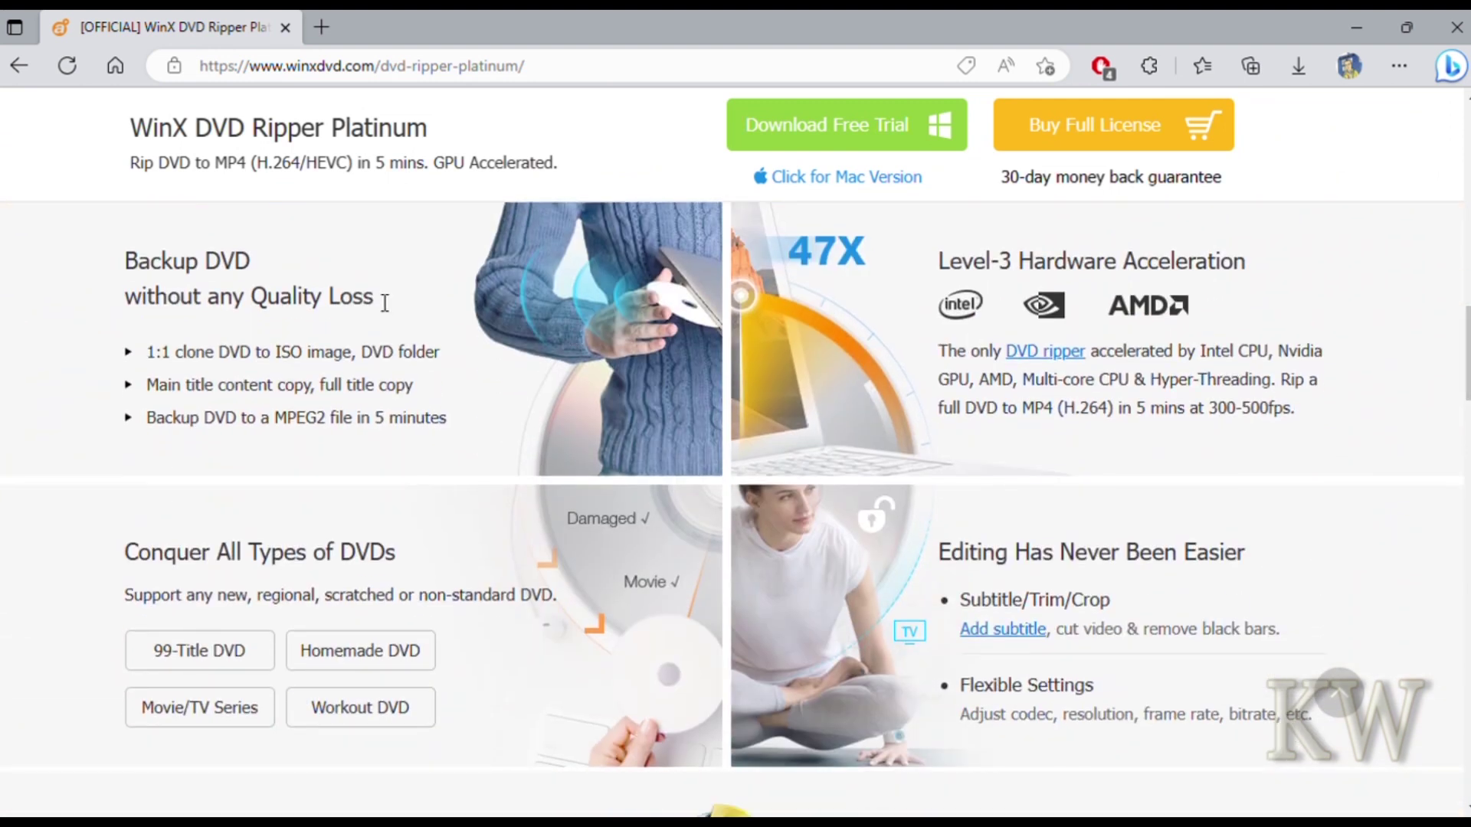
drag(375, 296, 147, 275)
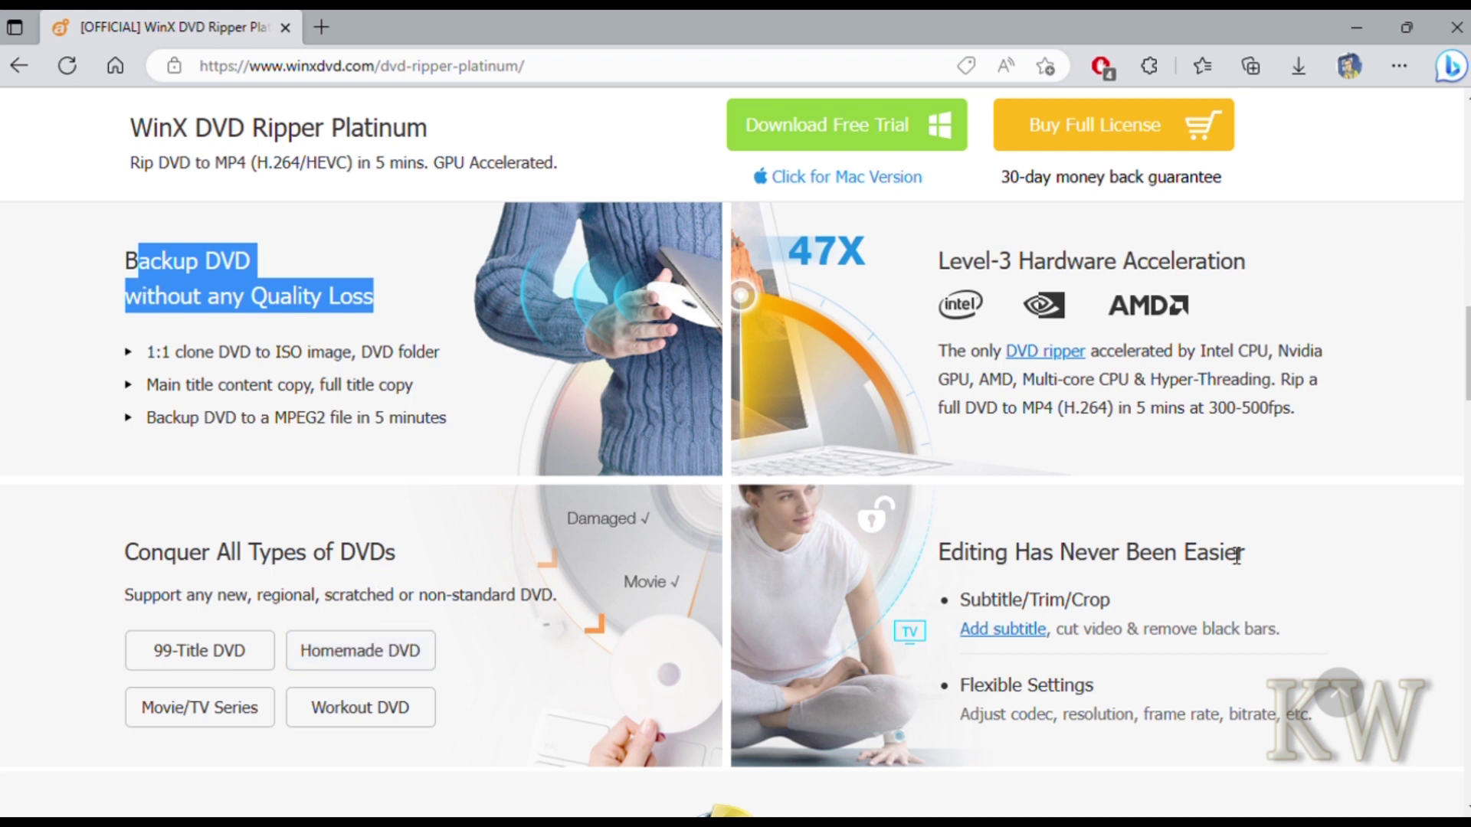
drag(1234, 268, 1016, 269)
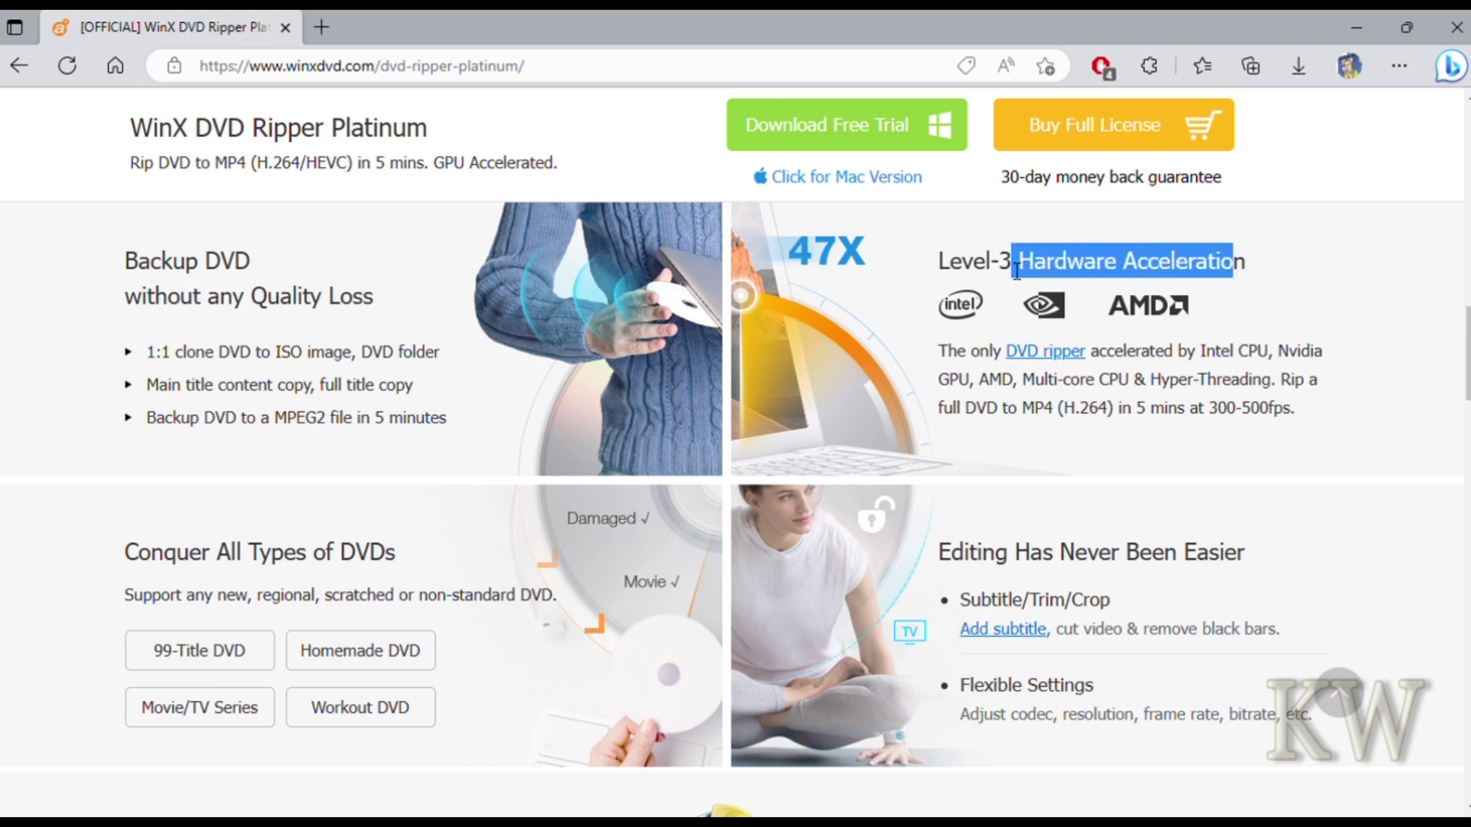
scroll(731, 511, down, 4)
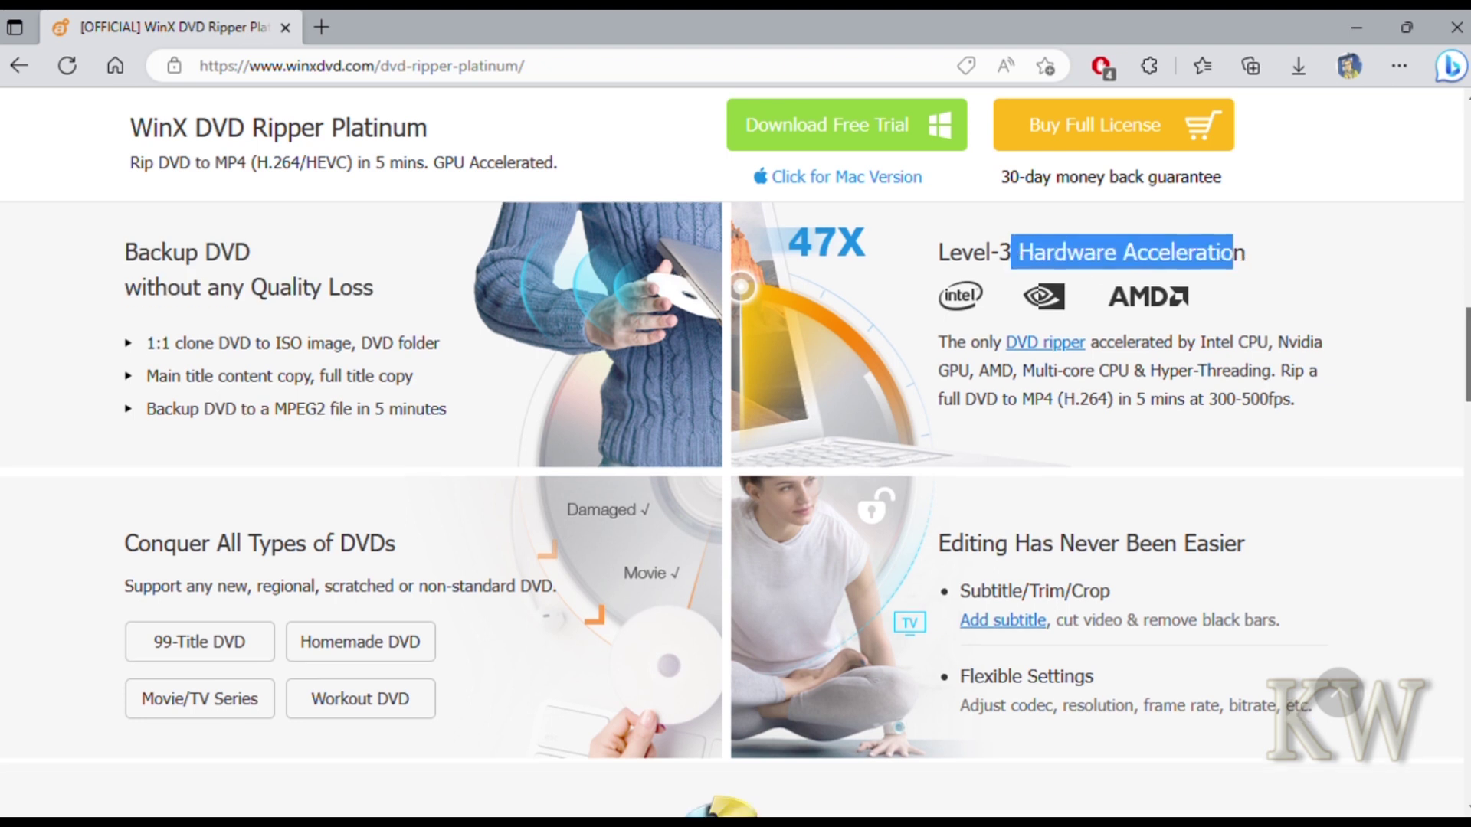
Step: Scroll to the User Guide and highlight the Step One and Step Two output format instructions
scroll(731, 510, down, 10)
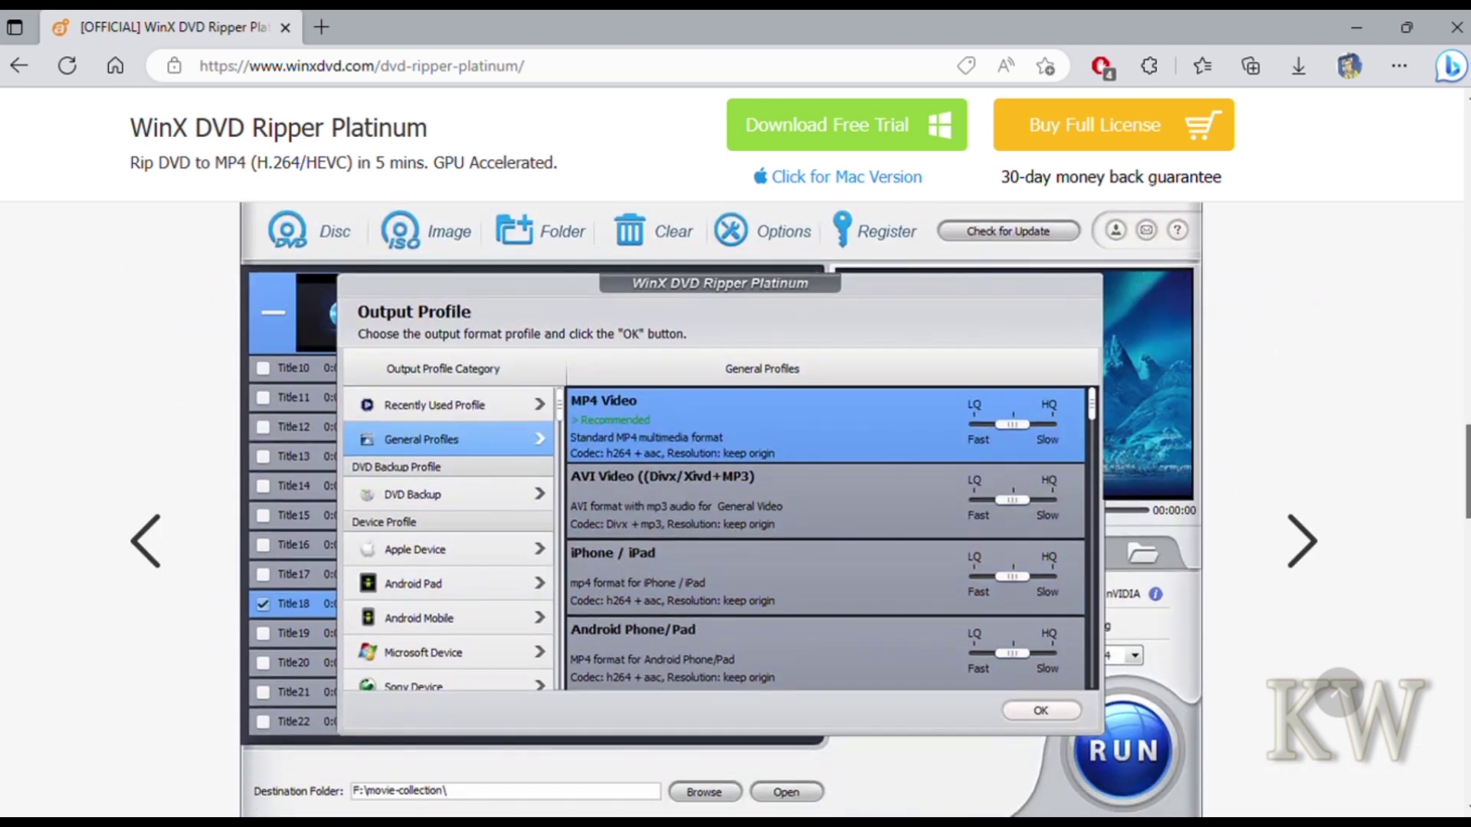
scroll(731, 510, down, 13)
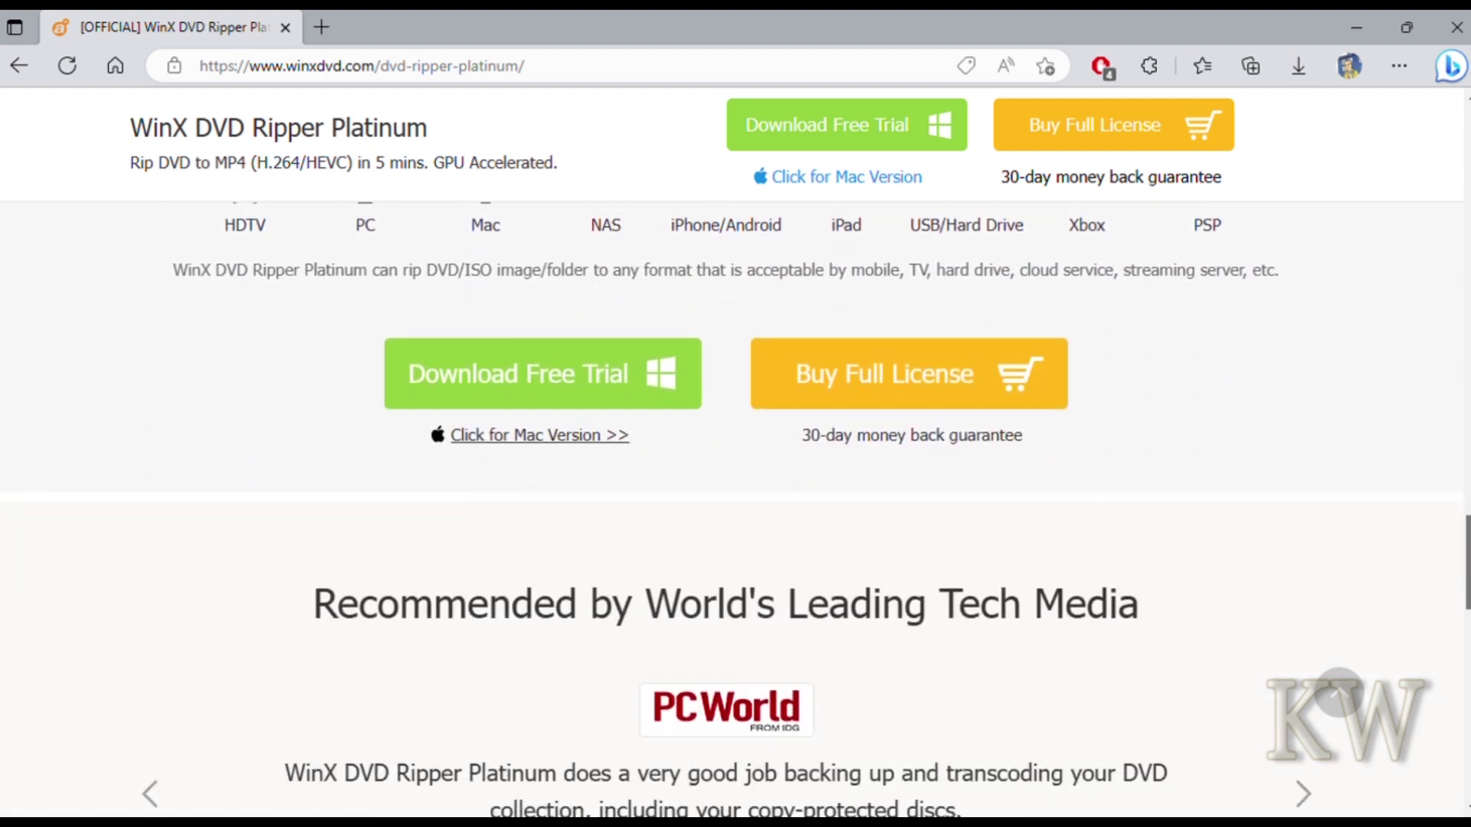
scroll(731, 510, down, 5)
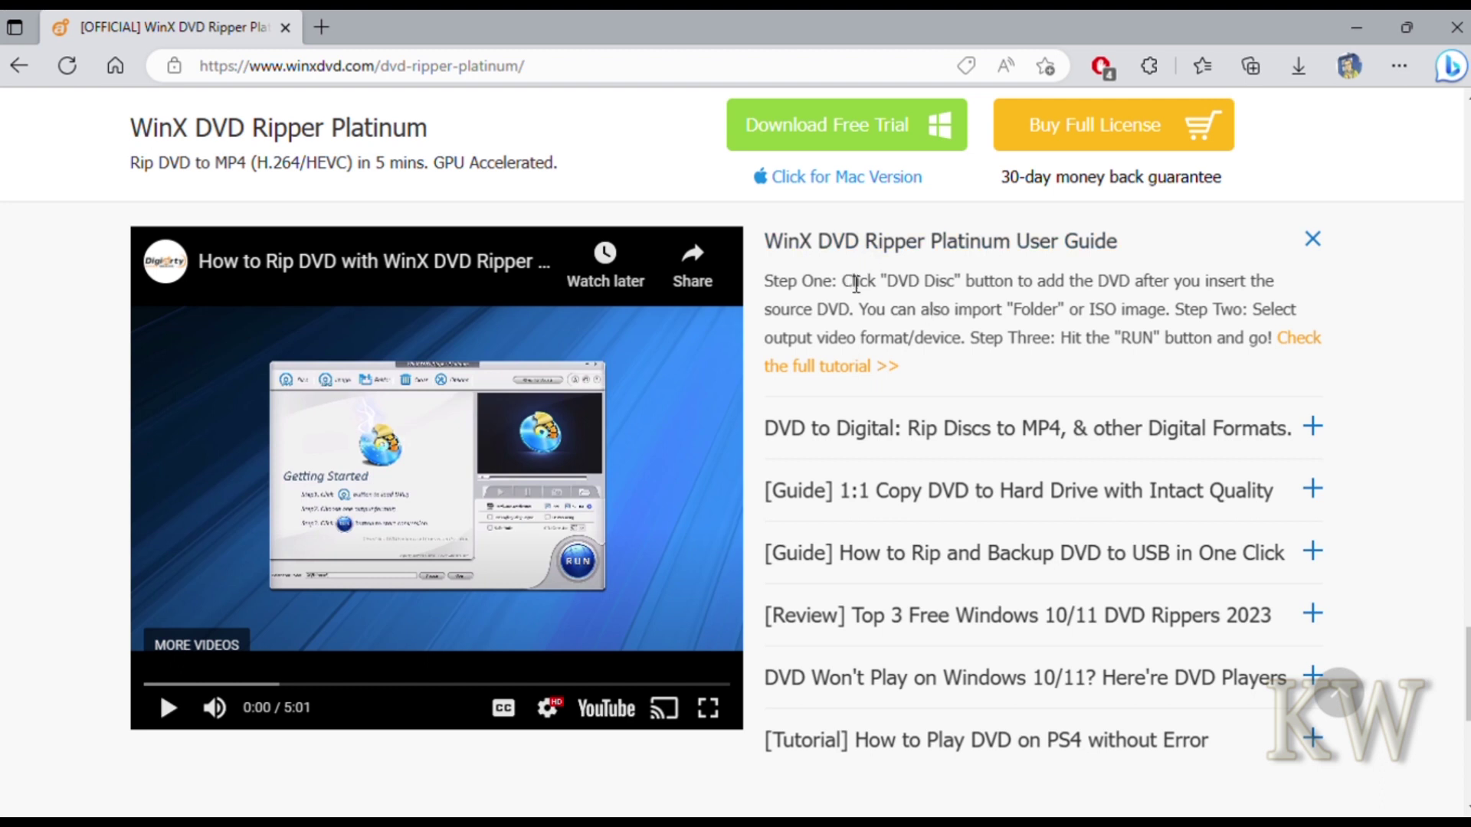
drag(842, 282, 1105, 318)
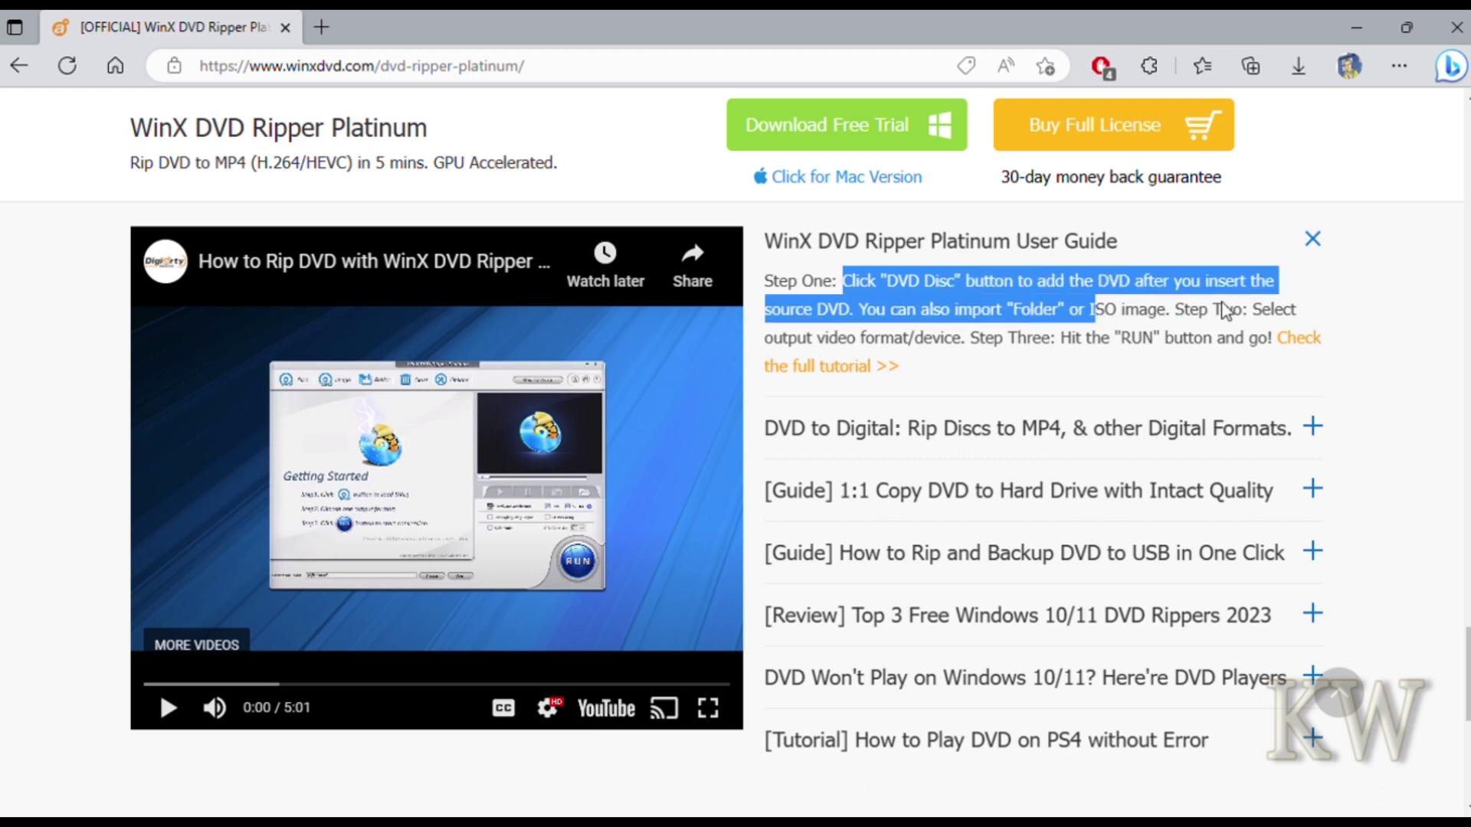
drag(962, 338, 1002, 310)
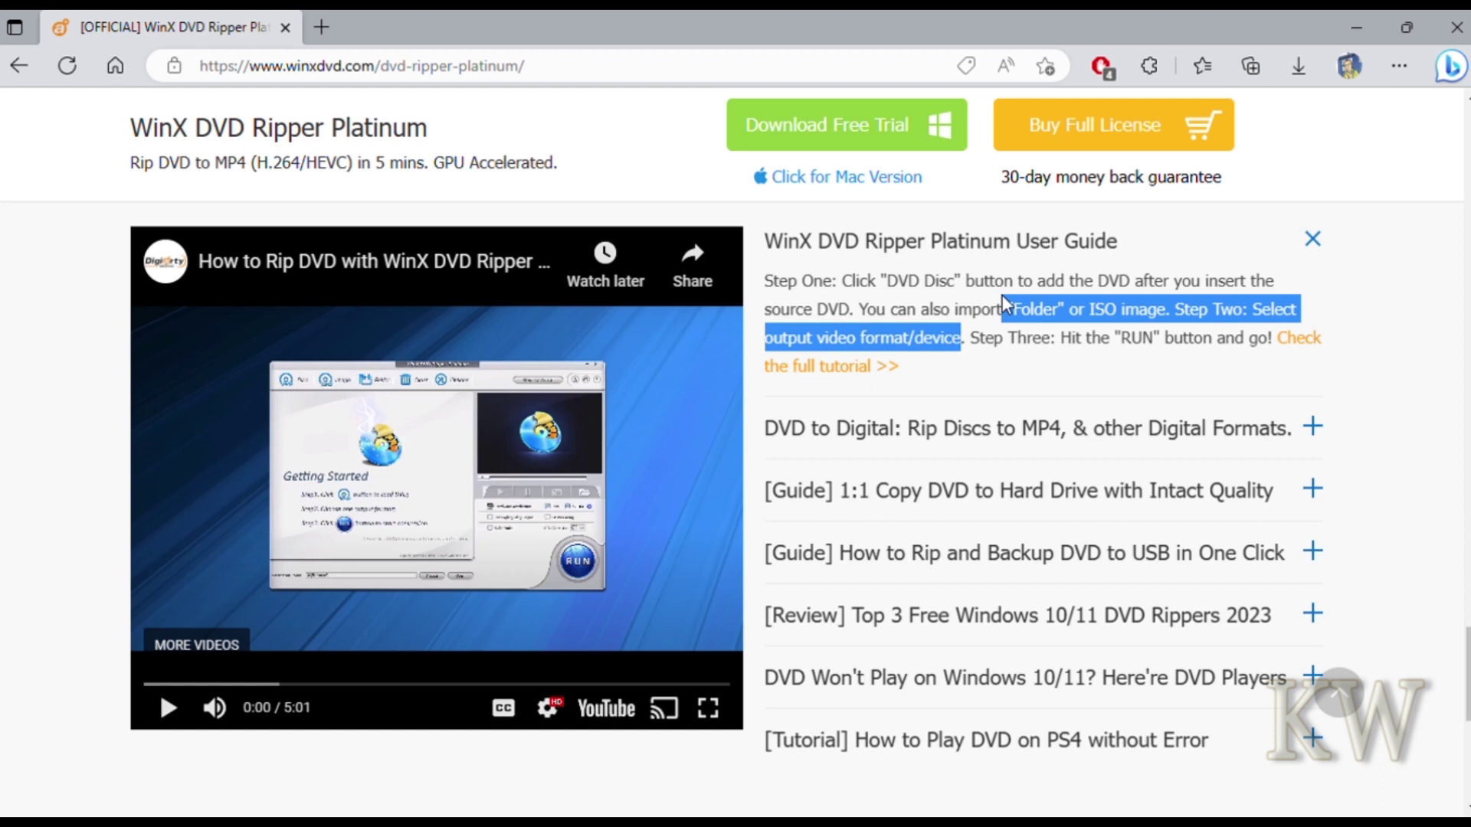
click(1012, 346)
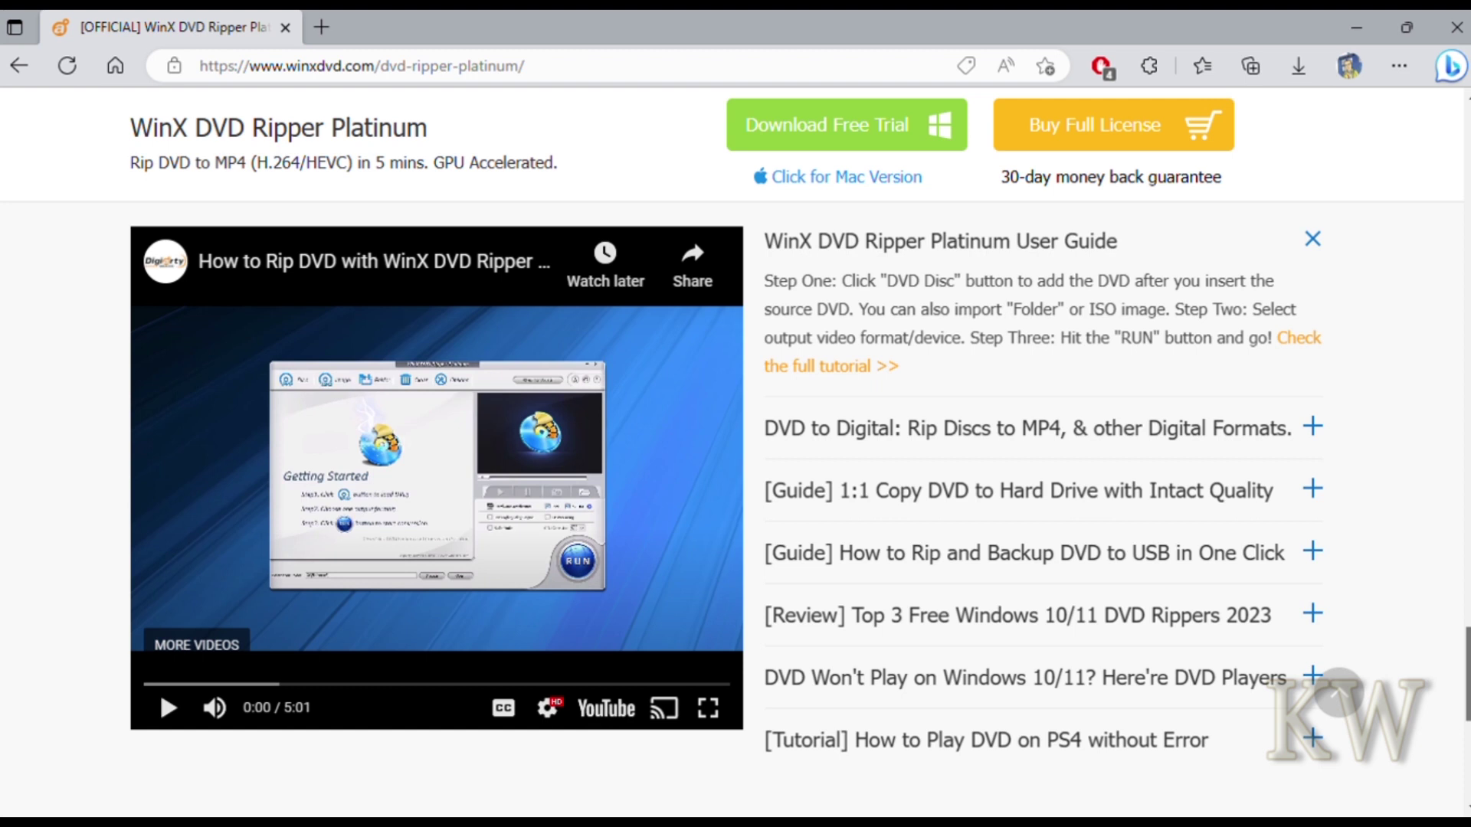
Step: Scroll to the page footer and back, then return to the ripper's Getting Started window
scroll(1467, 674, down, 2)
scroll(1466, 674, up, 5)
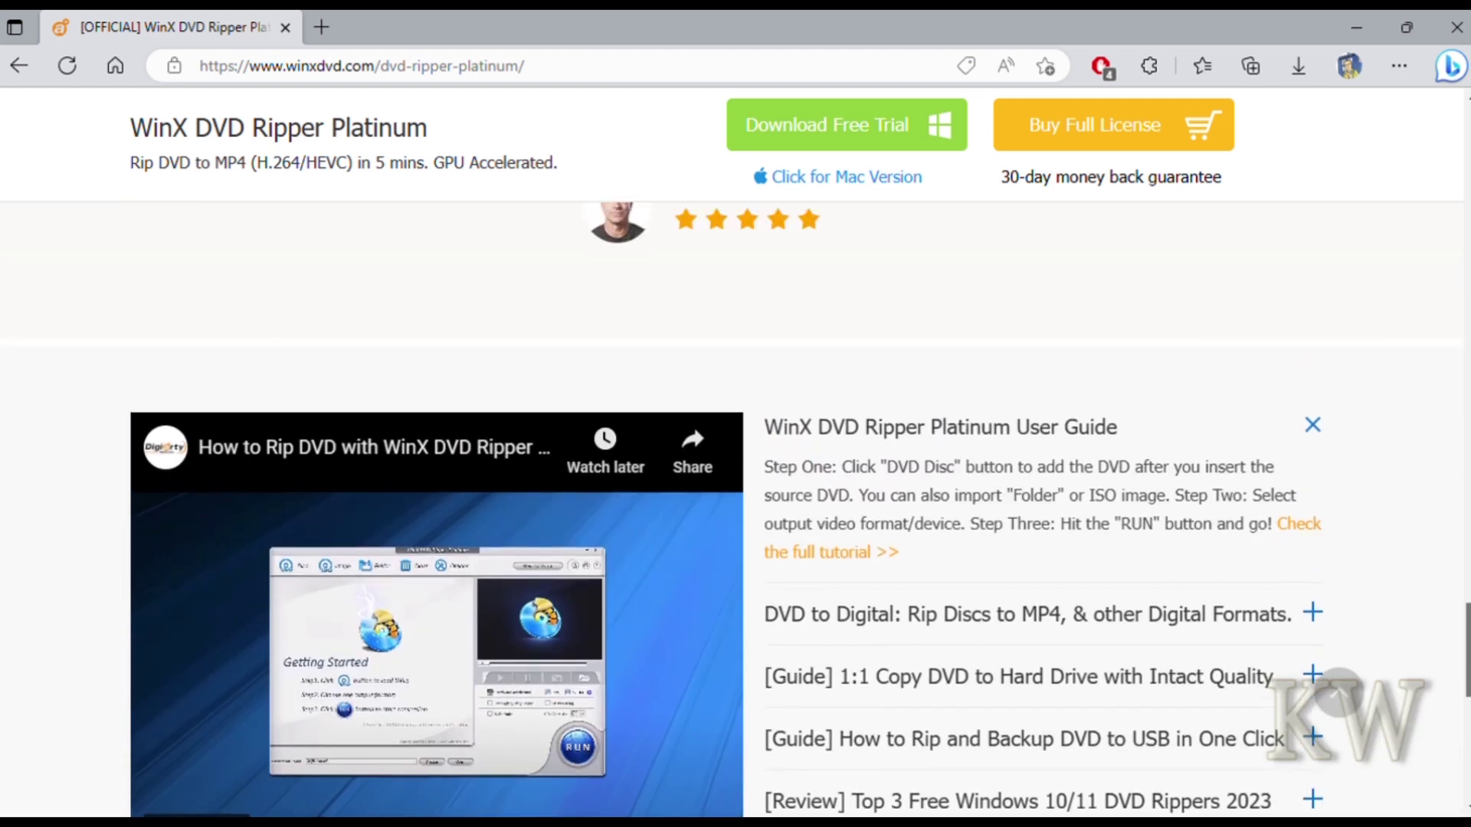
scroll(1467, 674, down, 8)
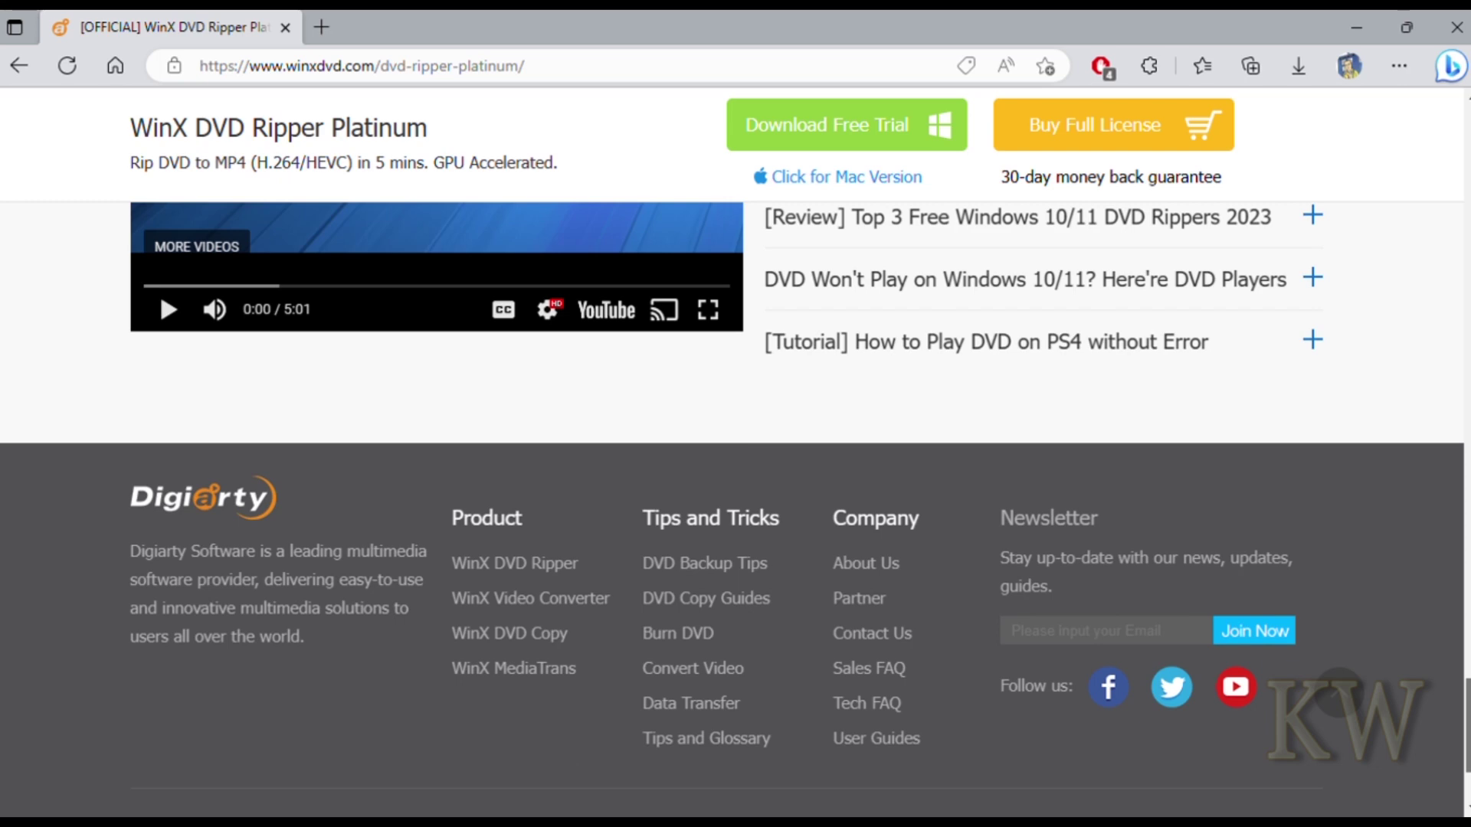
drag(1467, 686, 1464, 100)
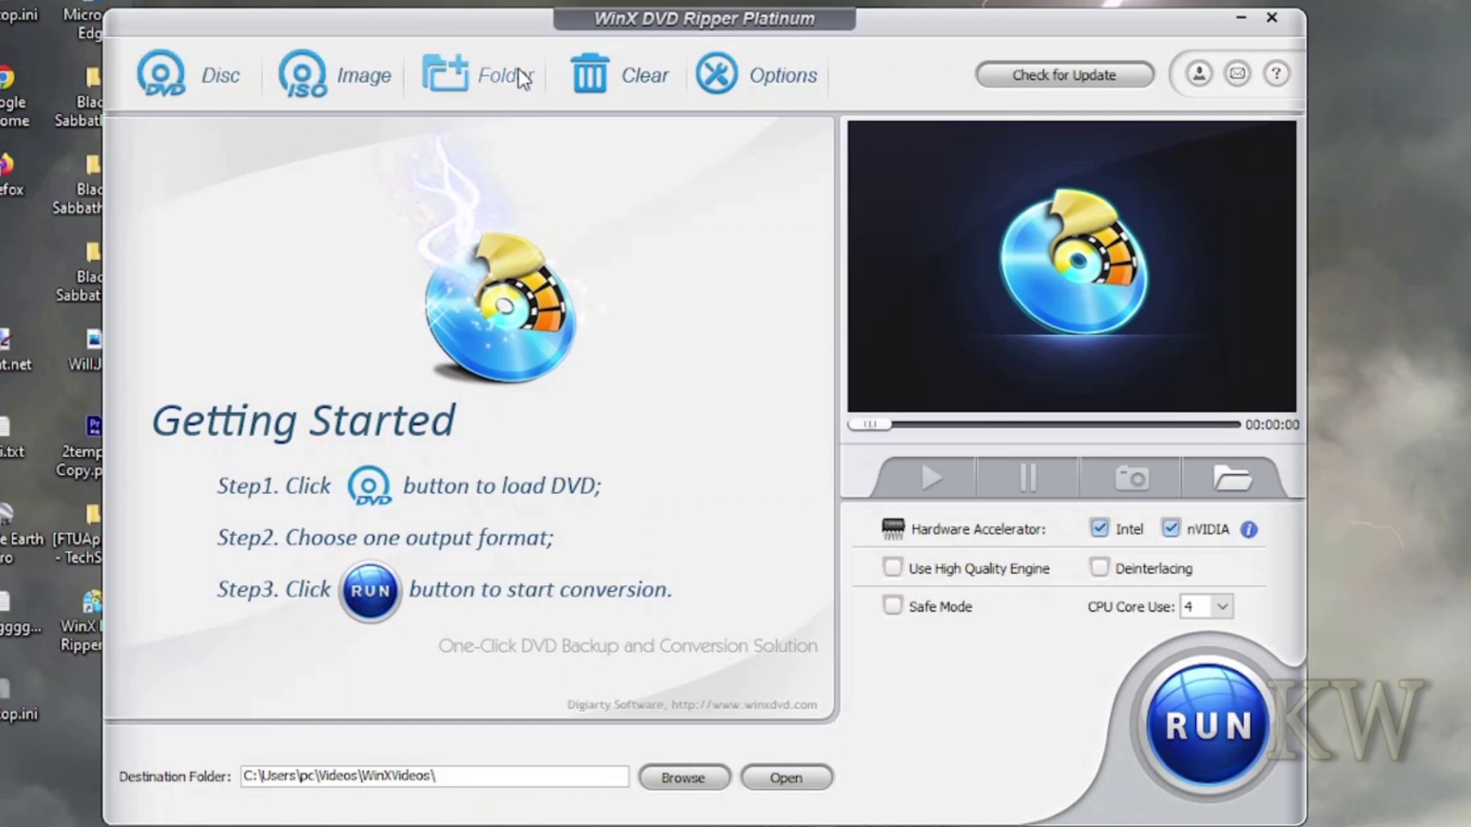
click(743, 81)
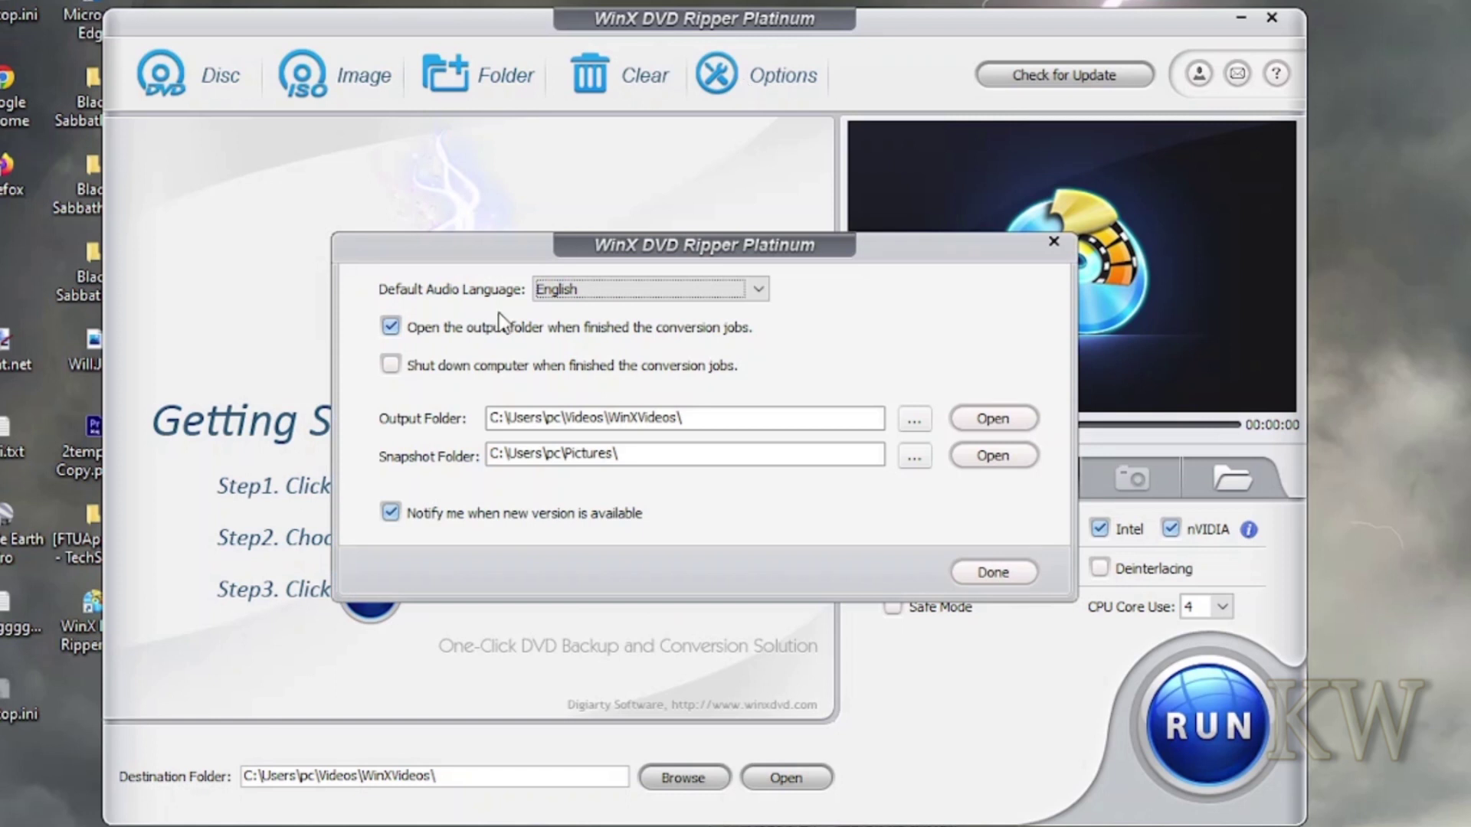
click(989, 575)
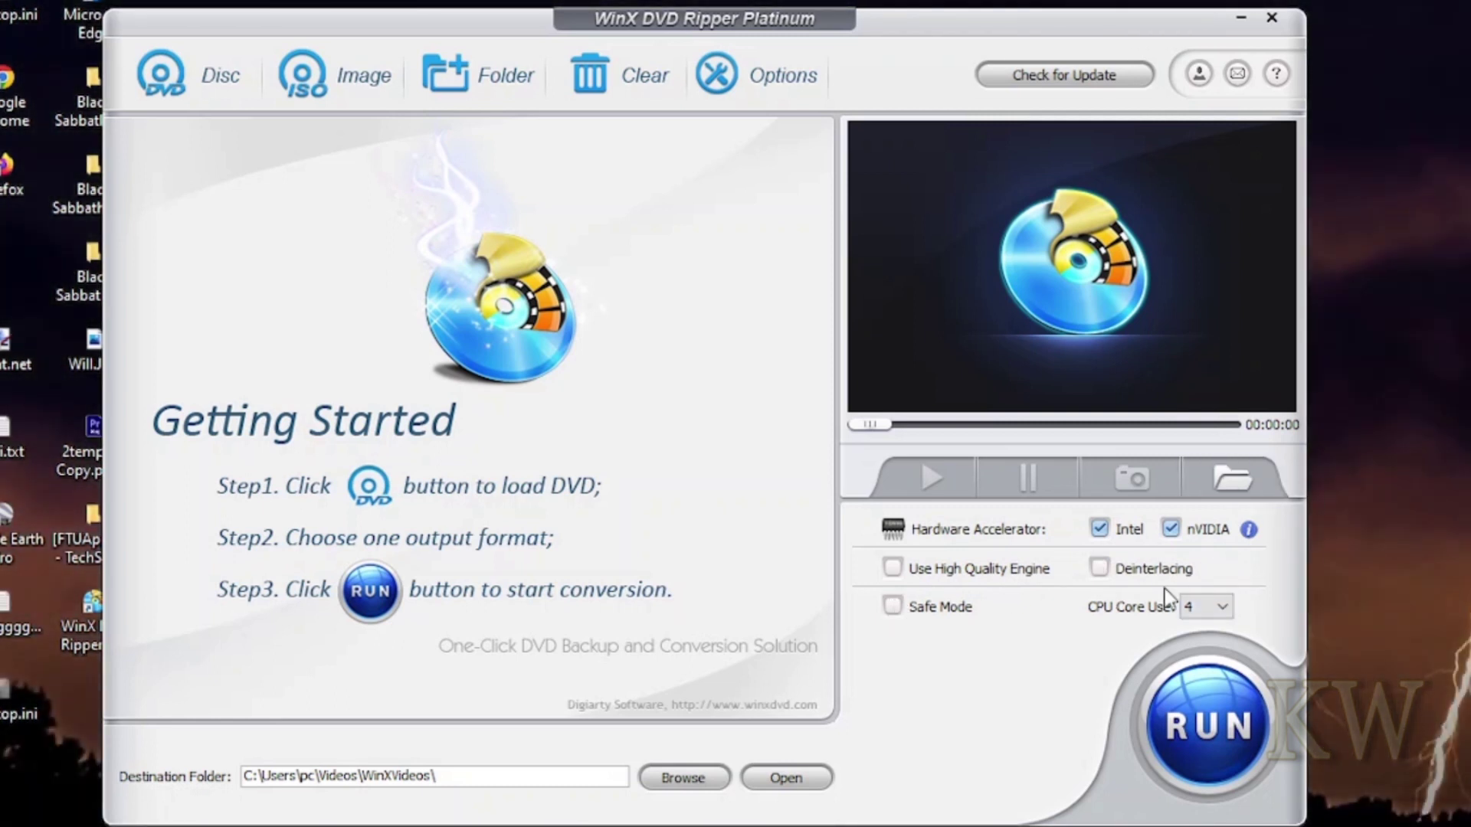
click(1222, 609)
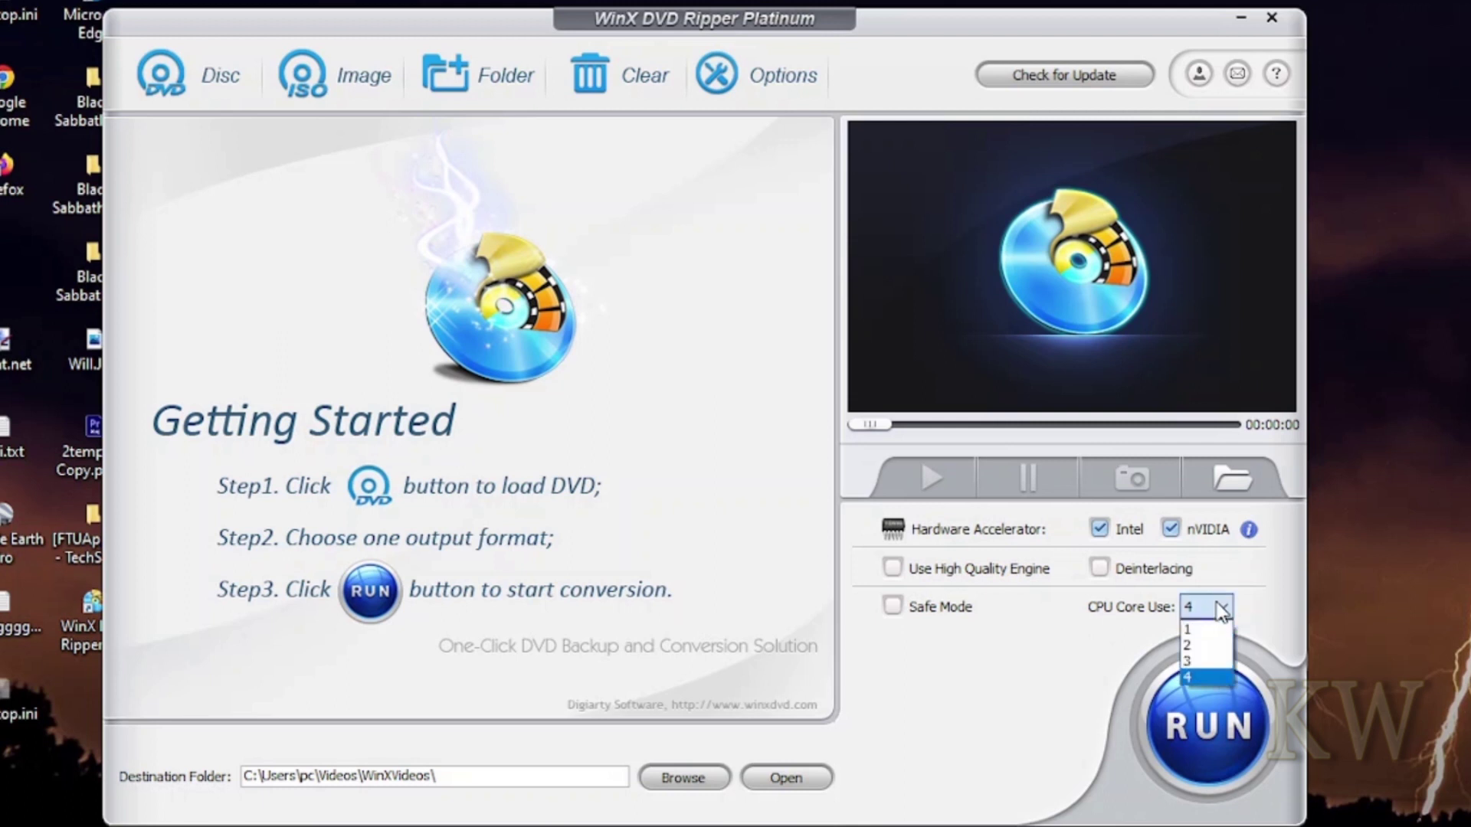
click(1222, 609)
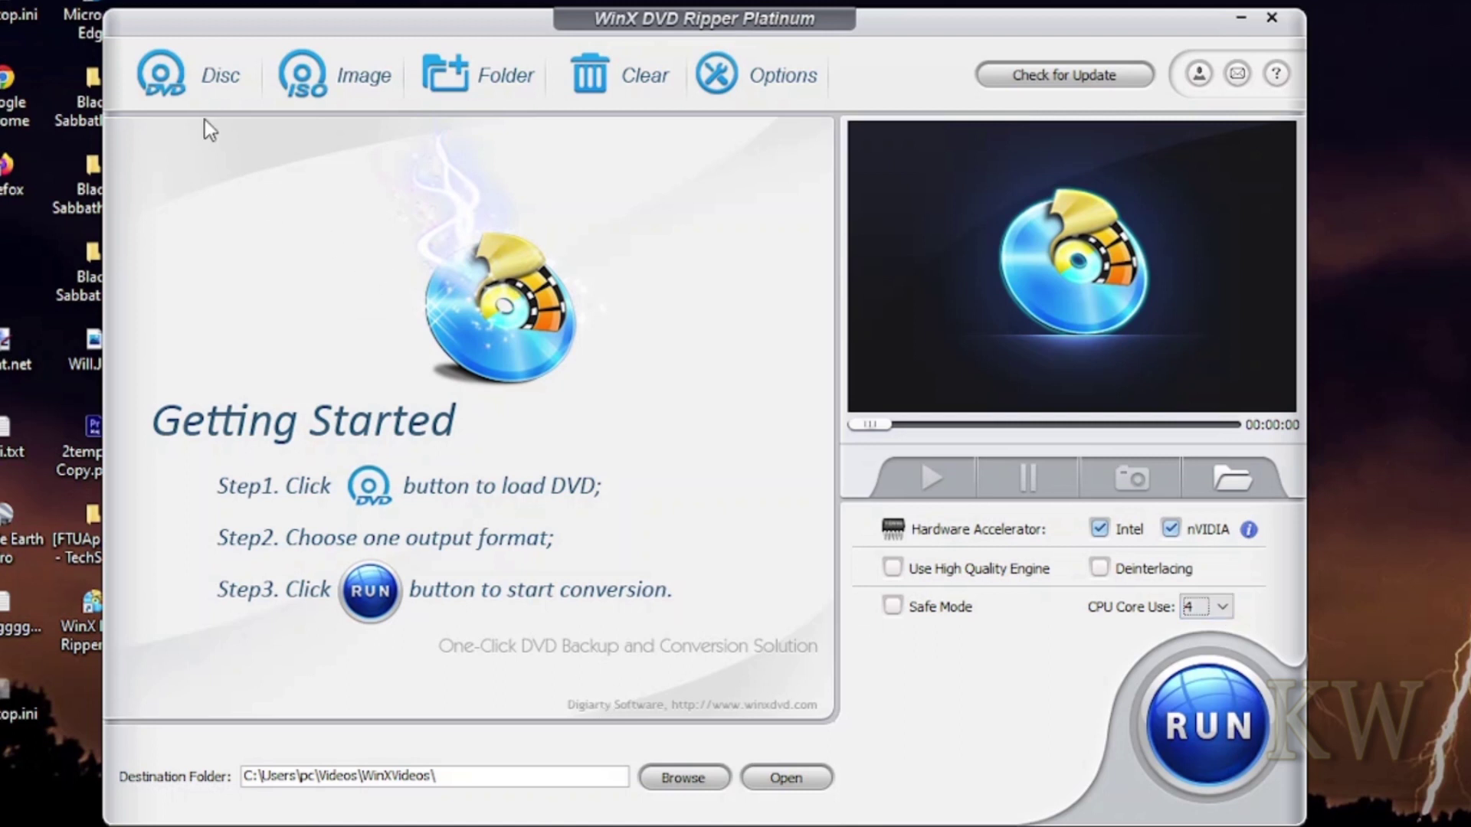
Step: Load the E:THE_CONJURING disc as the source DVD
click(192, 77)
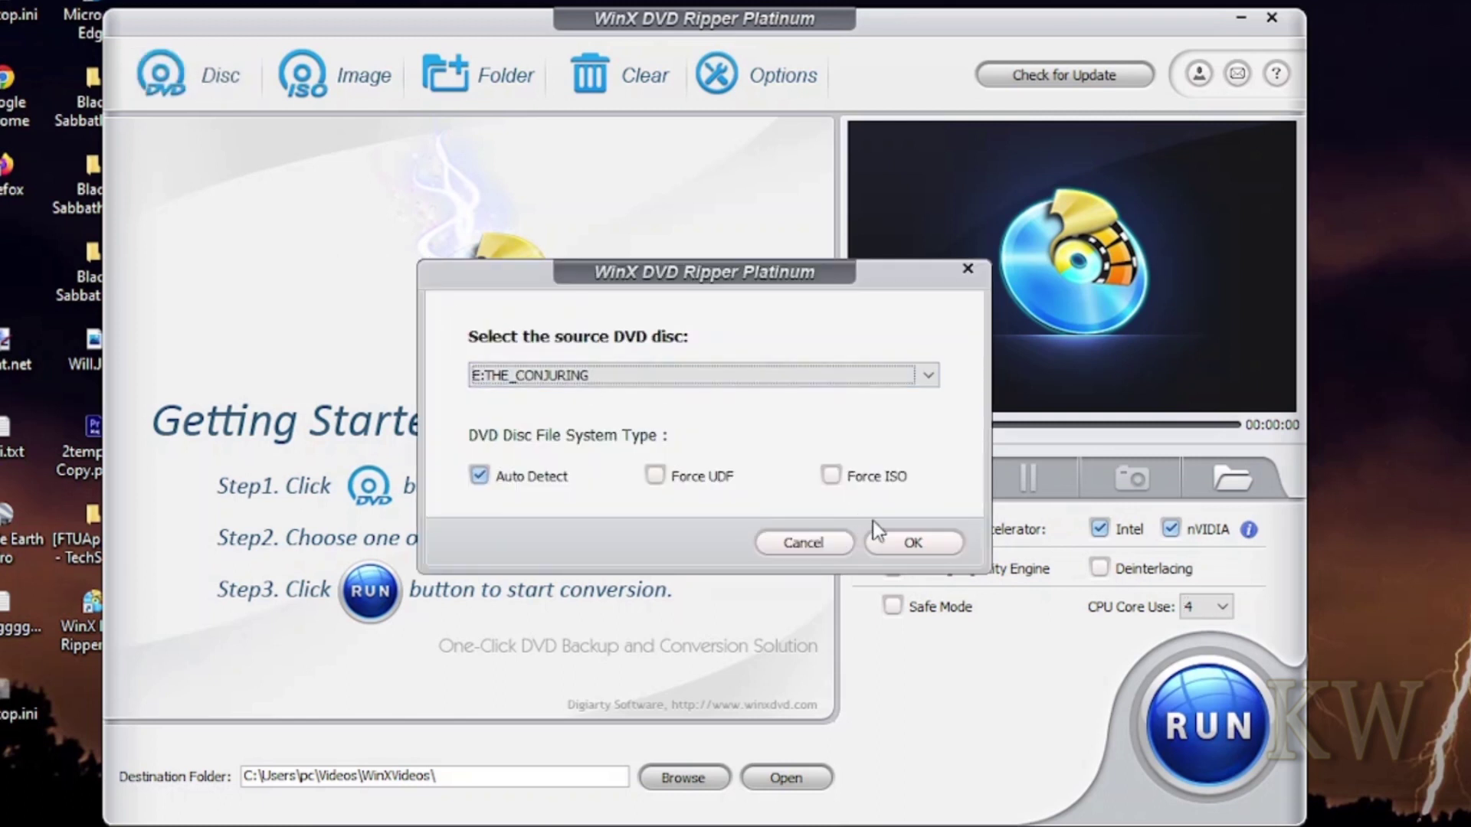
click(907, 543)
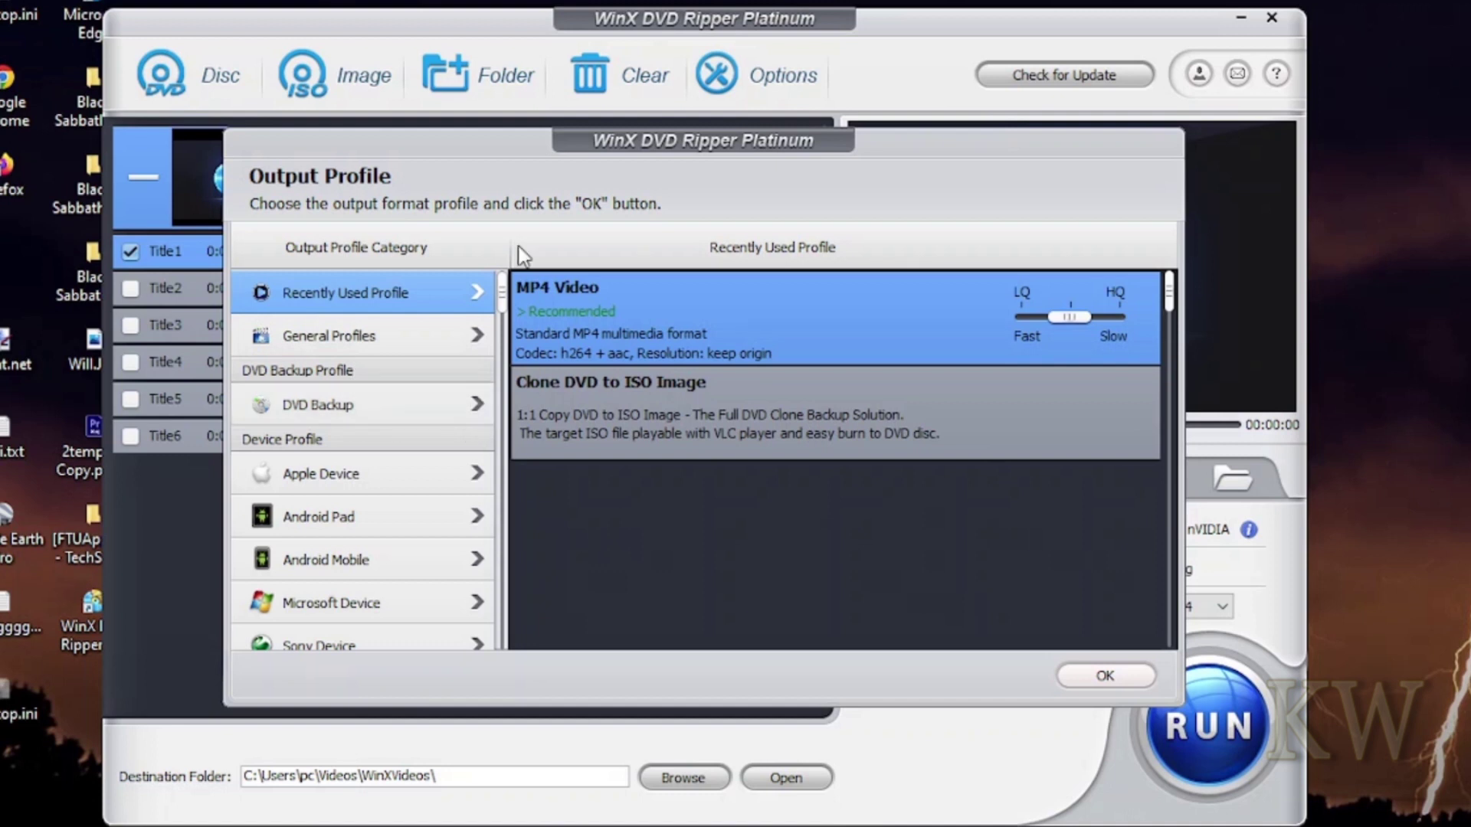
mouse_move(502, 284)
mouse_down()
mouse_move(527, 545)
mouse_move(509, 286)
mouse_up()
Step: Show General Profiles in the Output Profile dialog and browse its formats, keeping MP4 Video
click(327, 338)
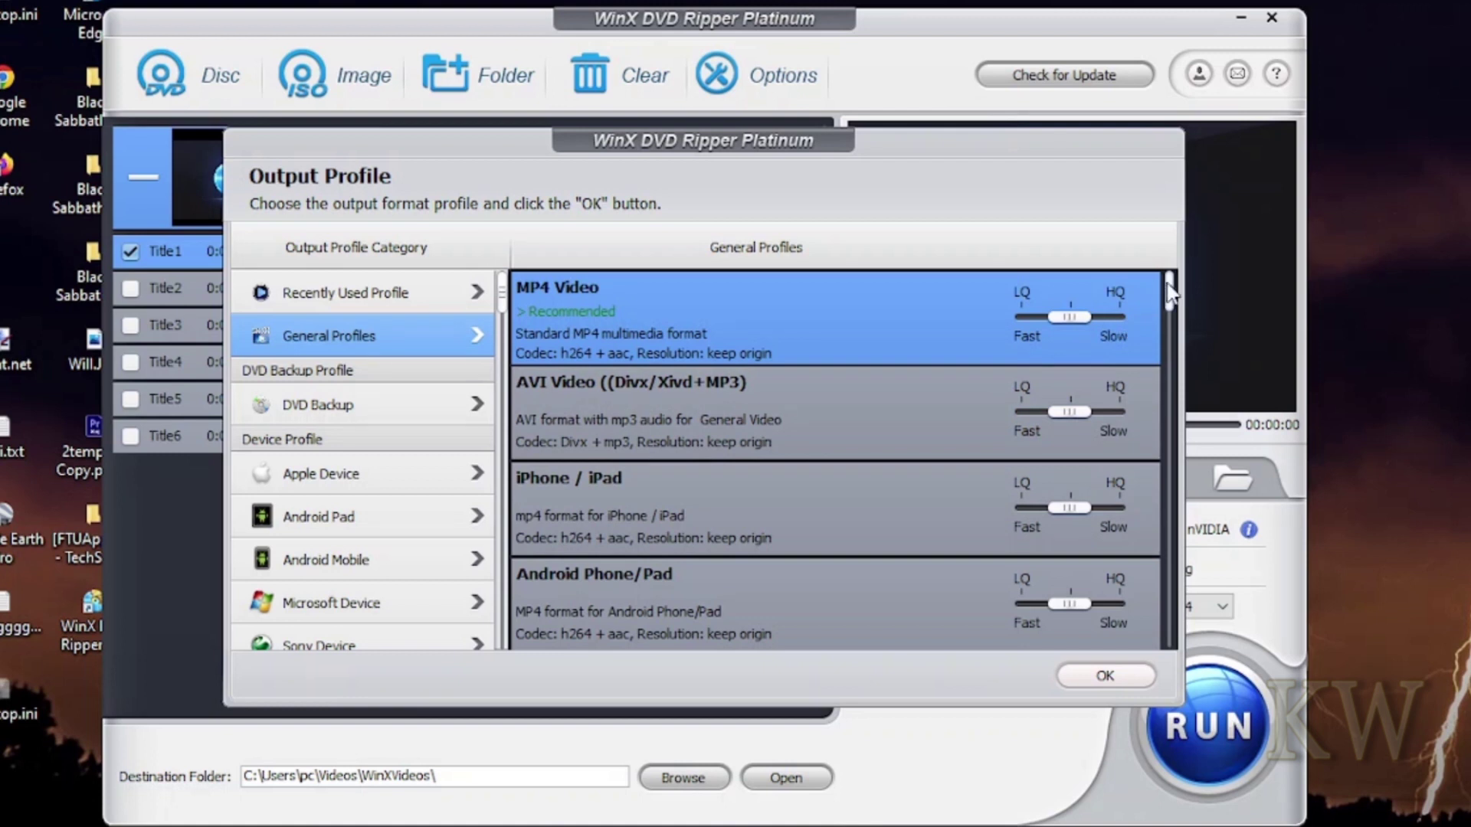
drag(1170, 292, 1200, 660)
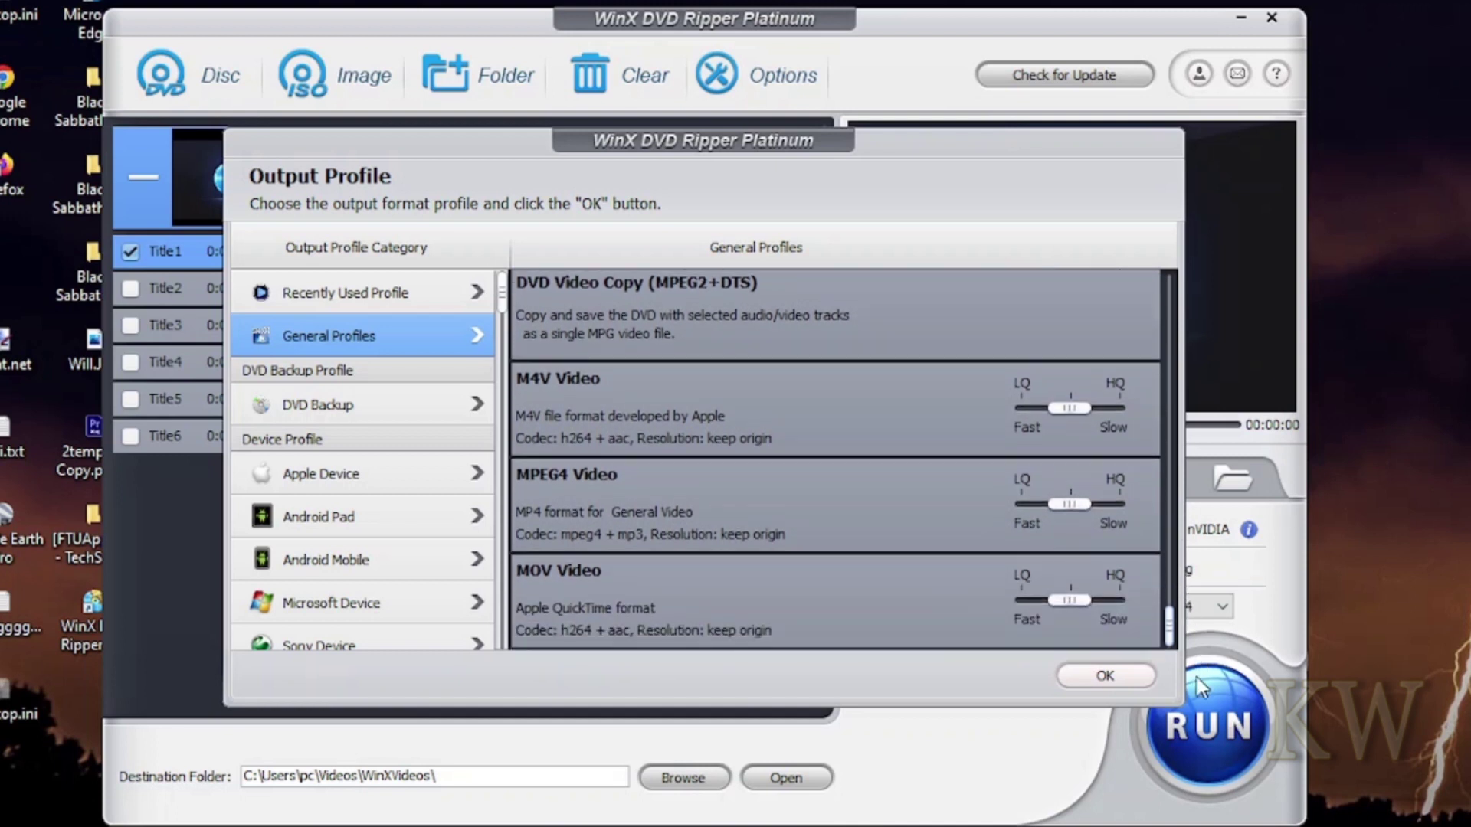
drag(1168, 625, 1157, 253)
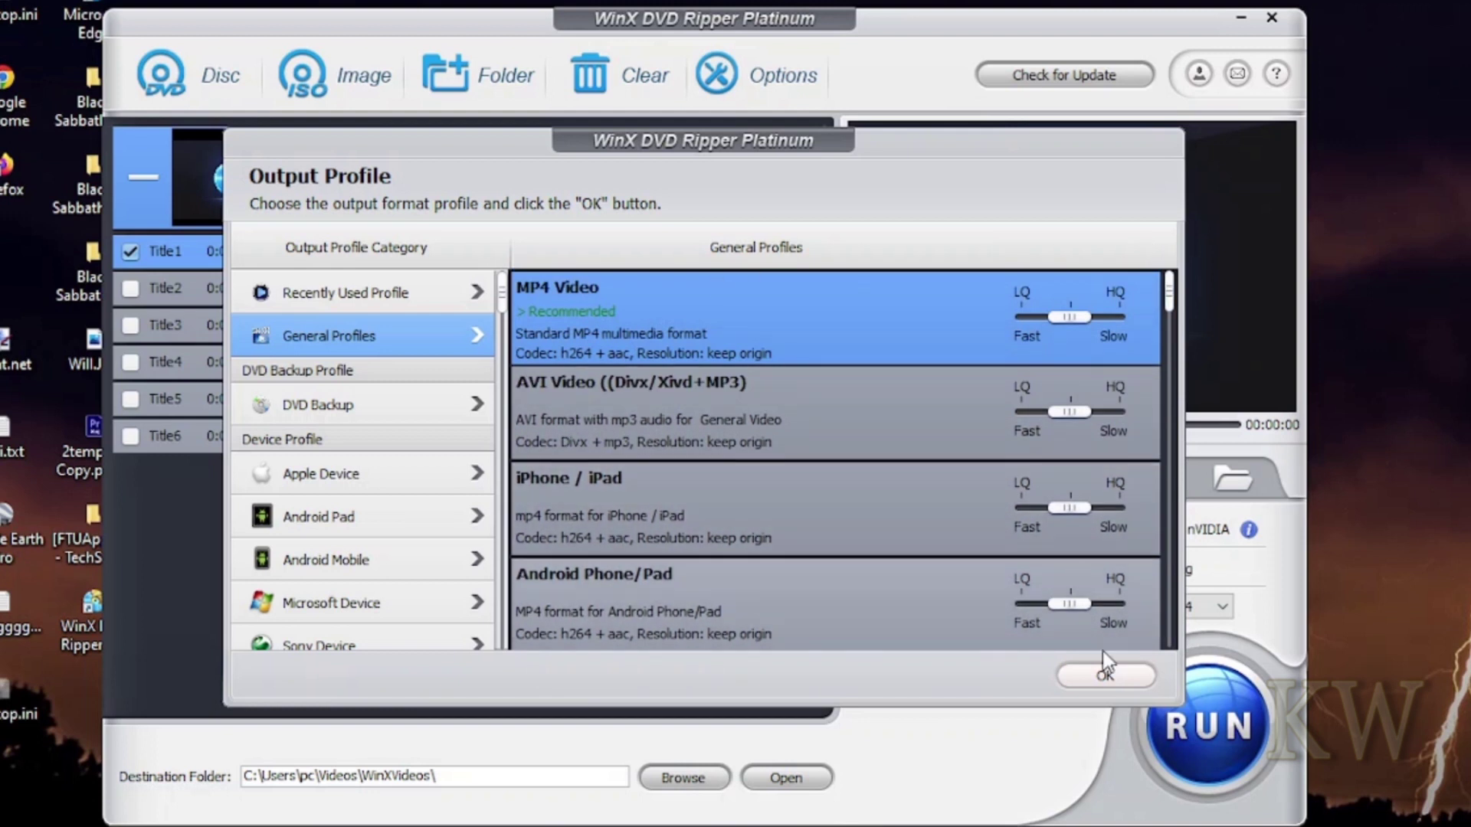
Step: Confirm MP4 Video as the output format and start ripping Title1 to THE_CONJURING_Title1.mp4
click(1105, 674)
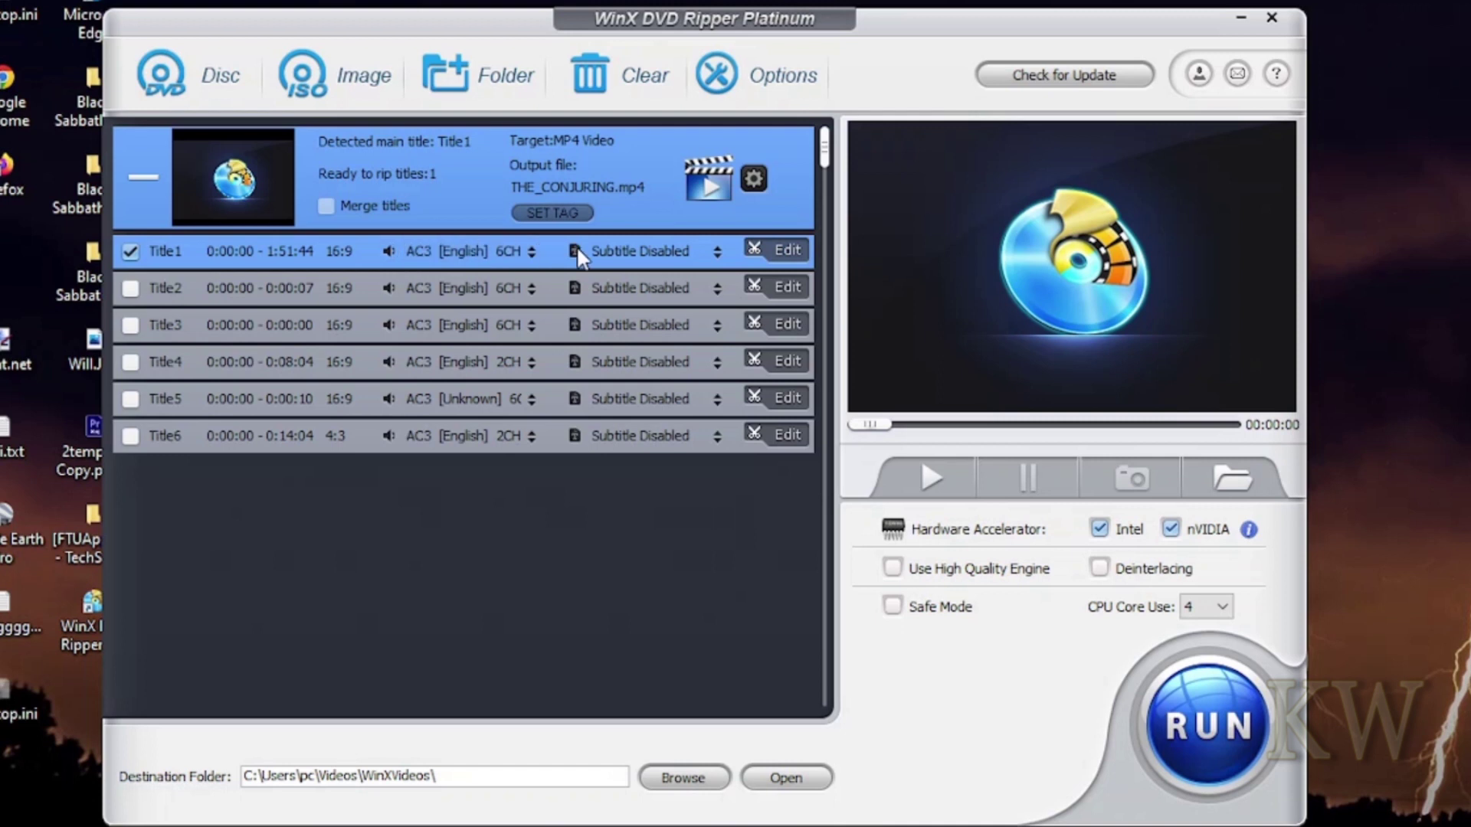
click(1186, 718)
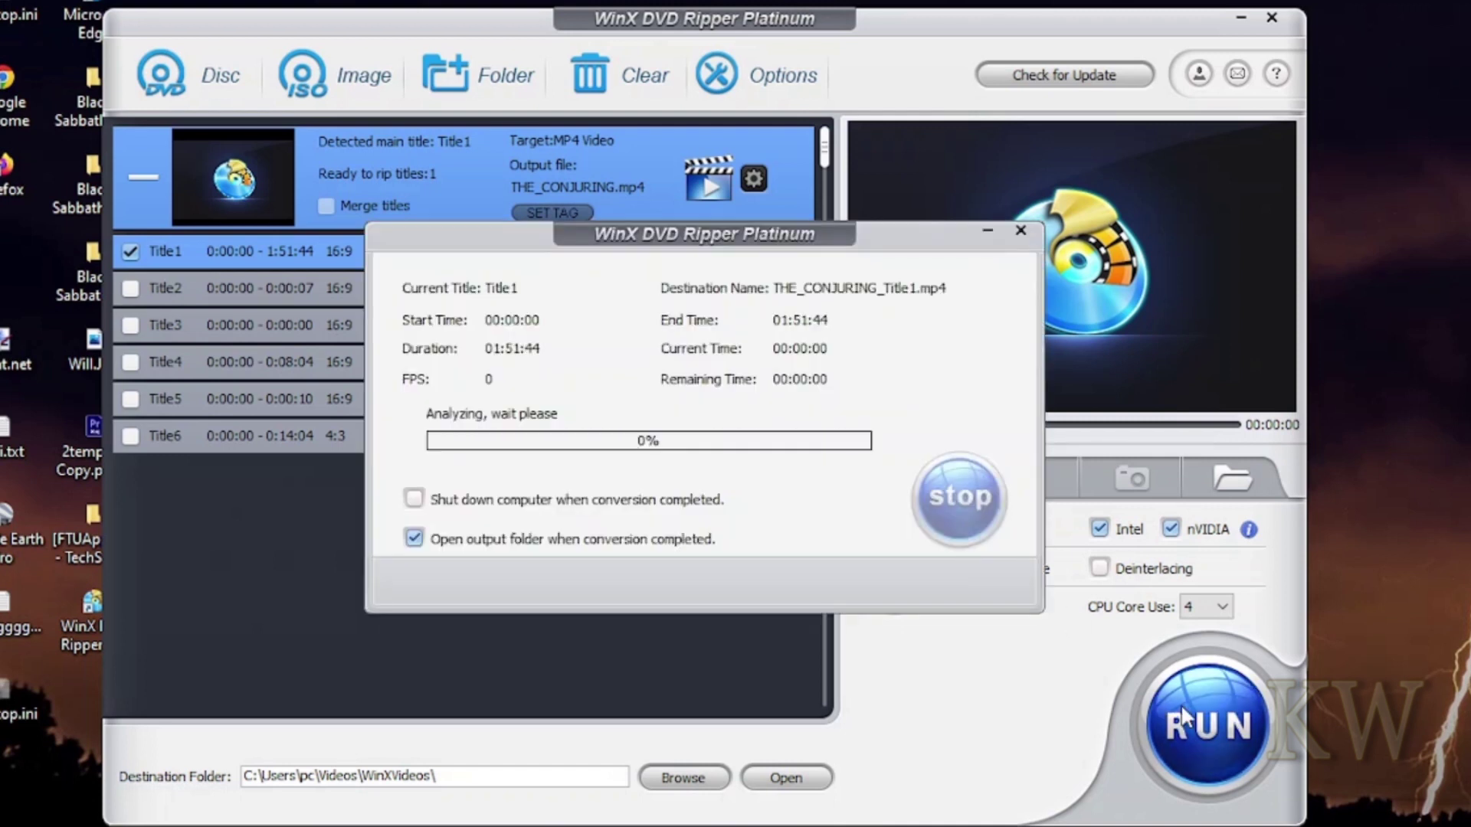